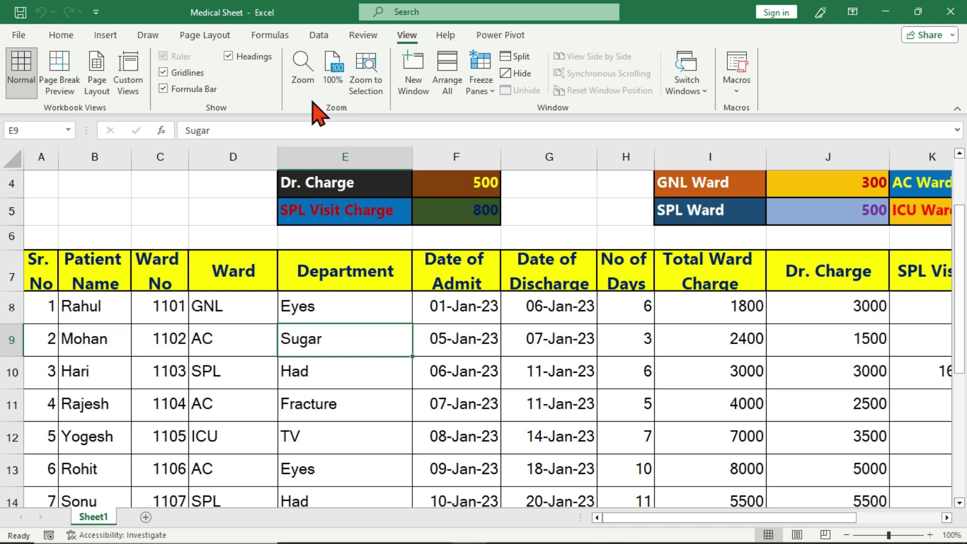
- Set the worksheet's zoom magnification to 200% and look over the enlarged patient rows
{"action": "left_click", "coordinate": [305, 83]}
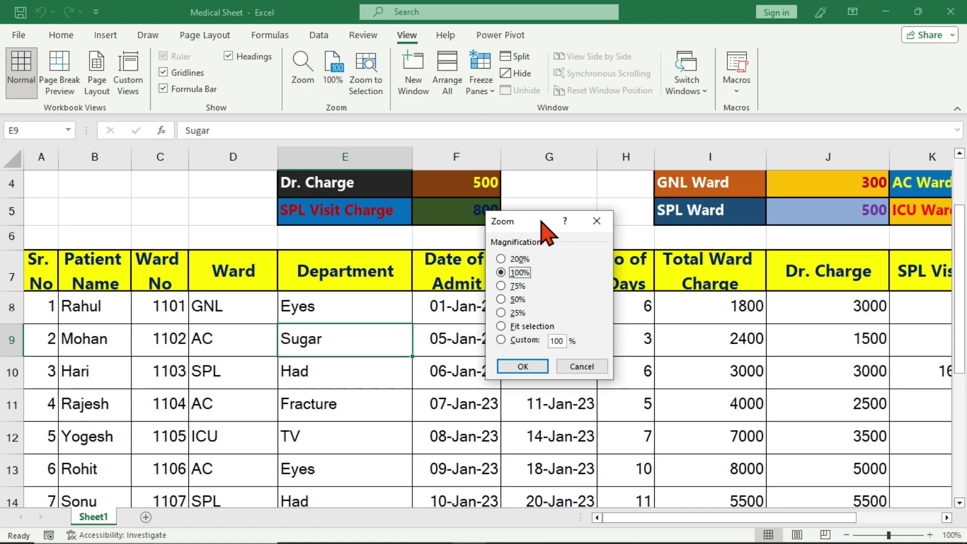
{"action": "left_click_drag", "start_coordinate": [542, 220], "coordinate": [526, 214]}
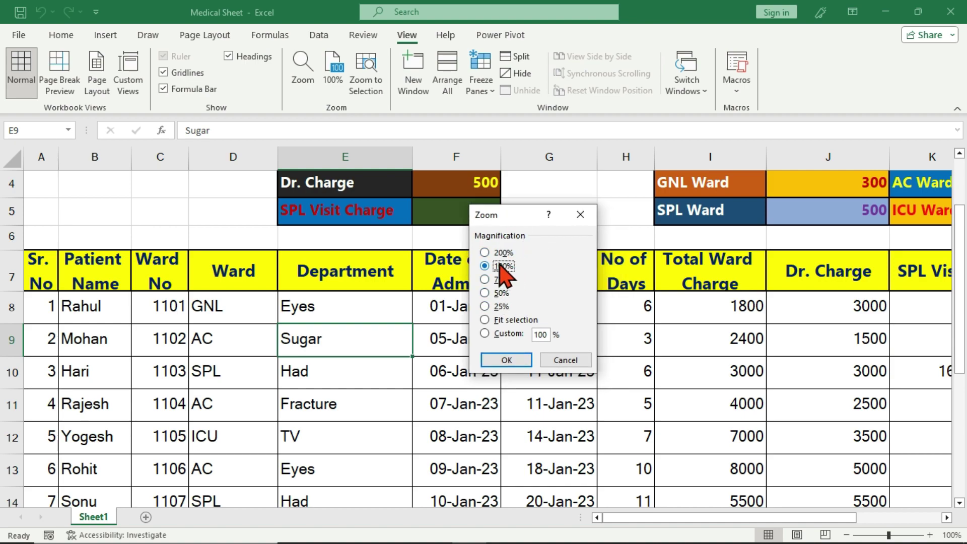
{"action": "left_click", "coordinate": [485, 252]}
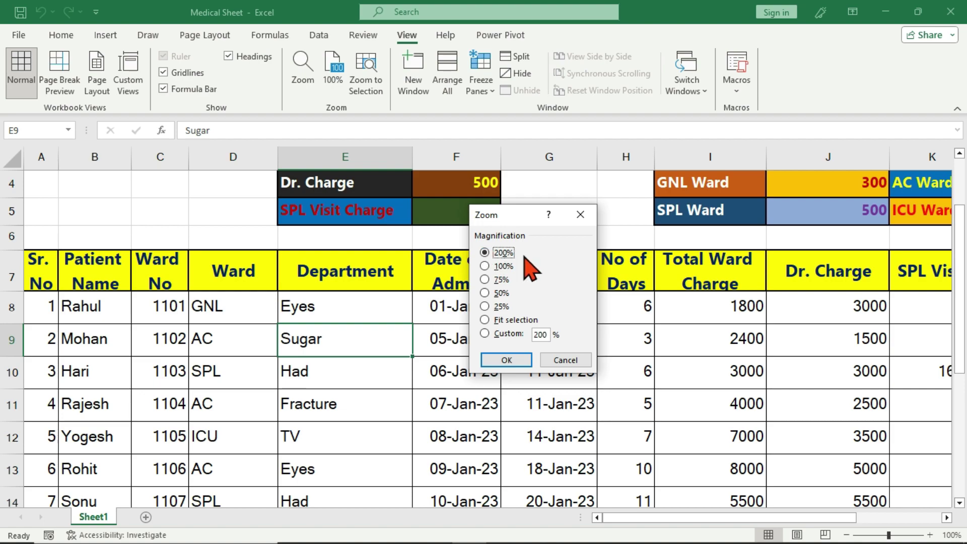
{"action": "left_click", "coordinate": [494, 360]}
{"action": "scroll", "coordinate": [470, 350], "scroll_direction": "down", "scroll_amount": 3}
{"action": "scroll", "coordinate": [469, 350], "scroll_direction": "up", "scroll_amount": 1}
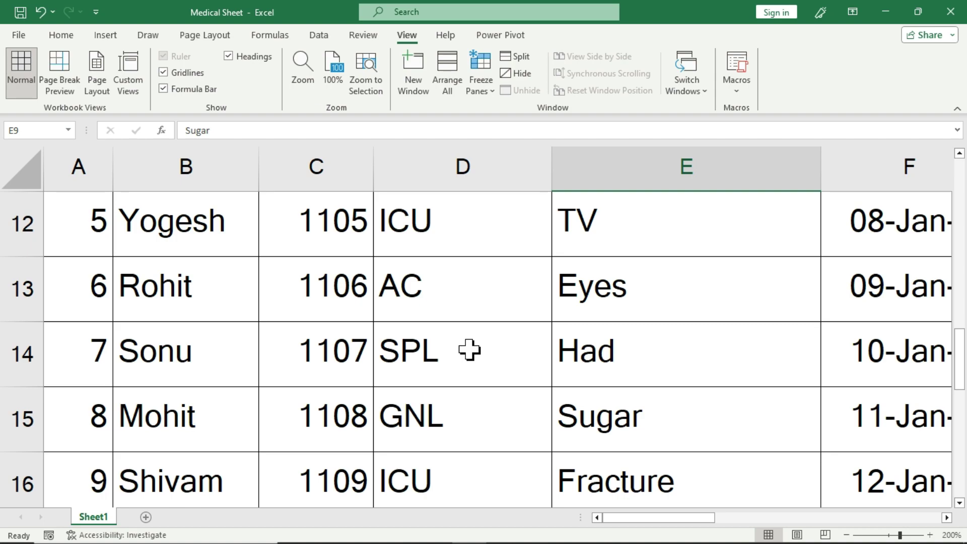
- Return the worksheet's magnification from the enlarged view to 100% and go back to the Medical Sheet heading
{"action": "left_click", "coordinate": [302, 75]}
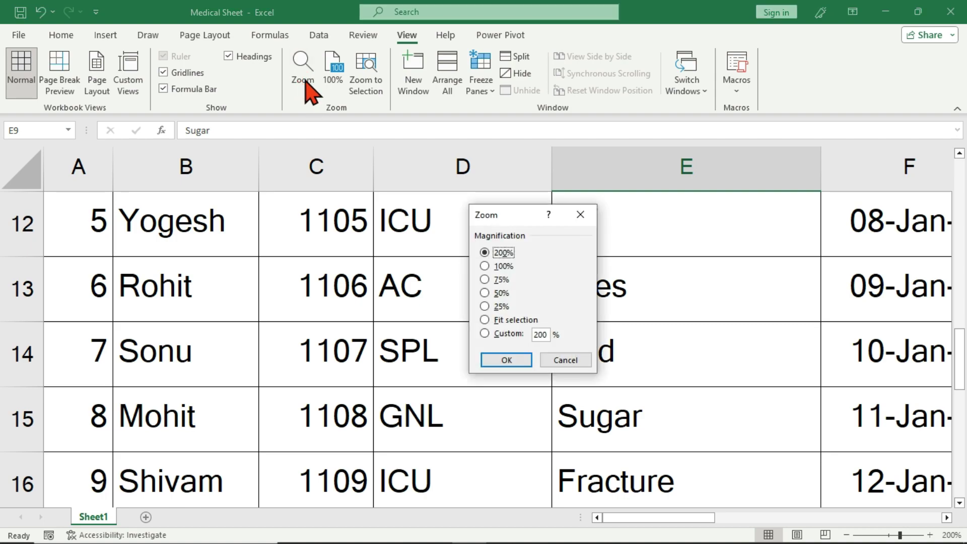
{"action": "left_click", "coordinate": [485, 267]}
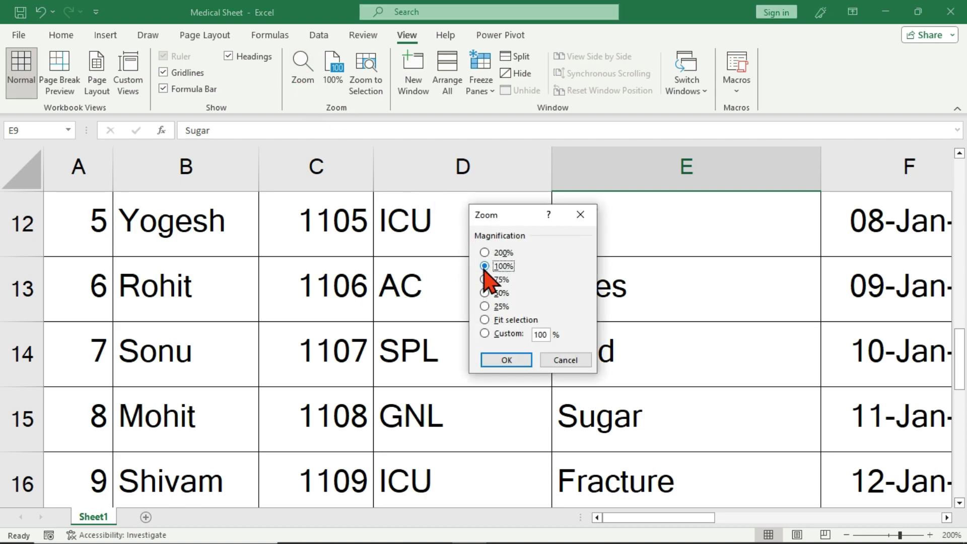
{"action": "left_click", "coordinate": [506, 360]}
{"action": "scroll", "coordinate": [495, 346], "scroll_direction": "up", "scroll_amount": 7}
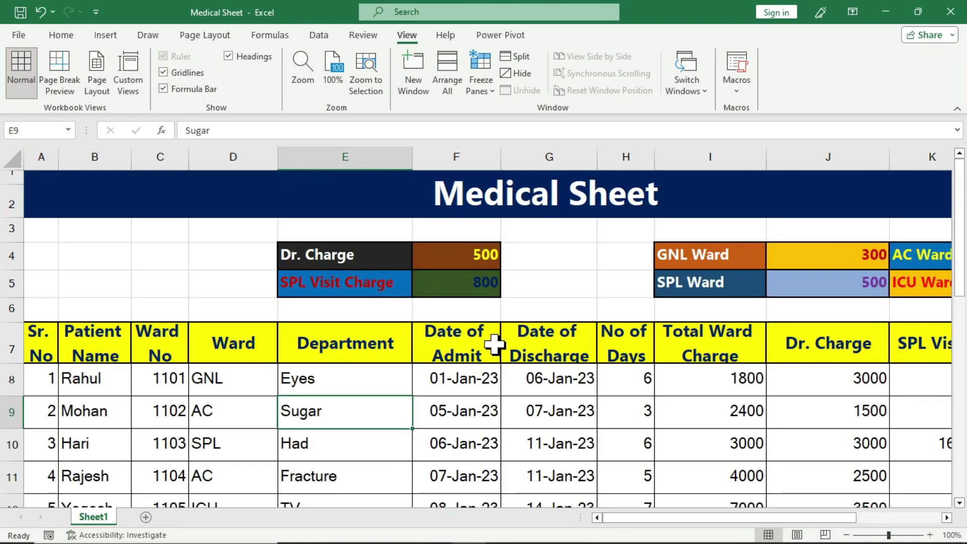
- Reduce the worksheet's zoom magnification to 75% and after that to 50%
{"action": "left_click", "coordinate": [303, 87]}
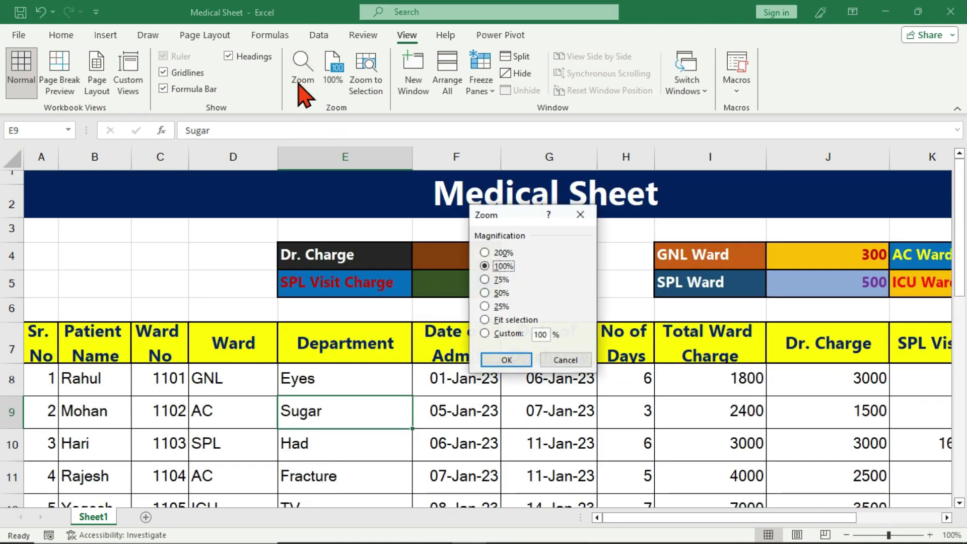
{"action": "left_click", "coordinate": [485, 280]}
{"action": "left_click", "coordinate": [497, 359]}
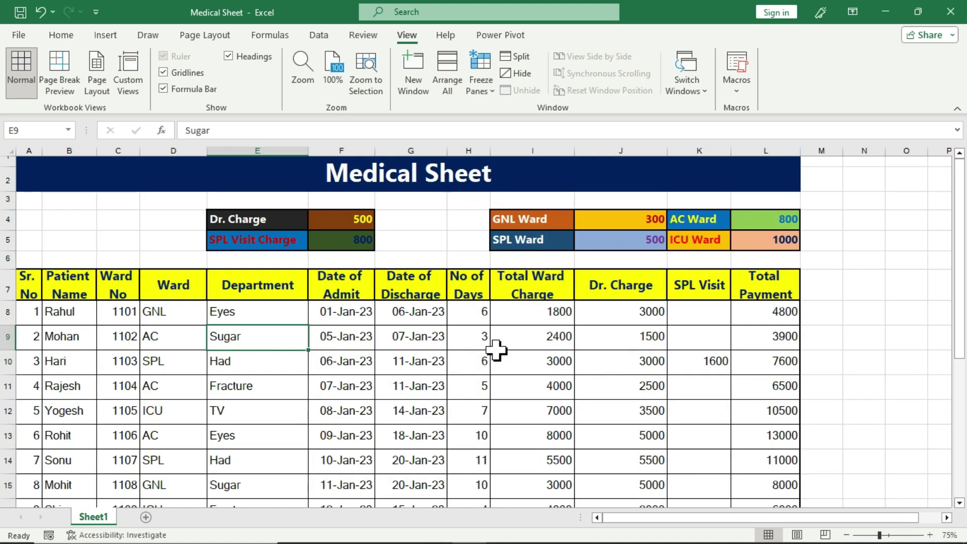
{"action": "left_click", "coordinate": [308, 79]}
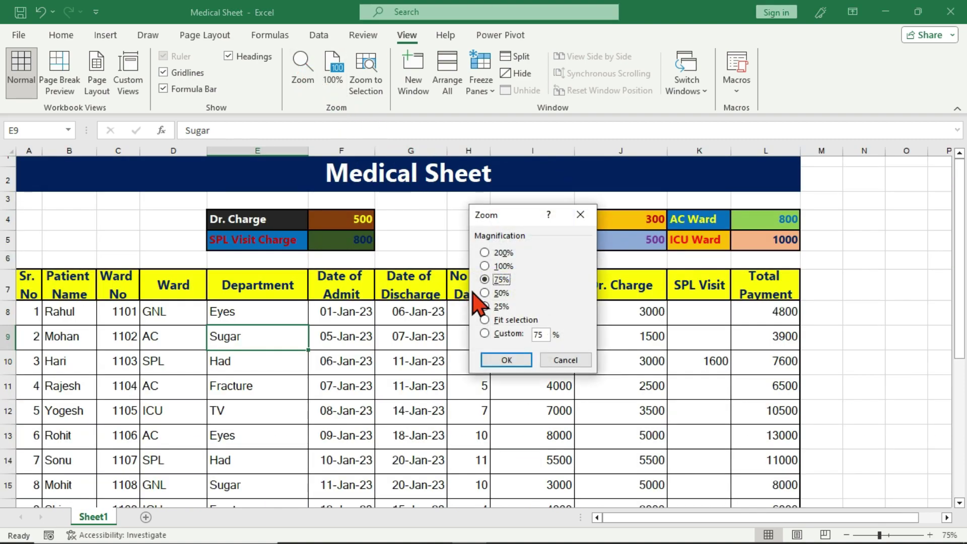
{"action": "left_click", "coordinate": [485, 292]}
{"action": "left_click", "coordinate": [506, 360]}
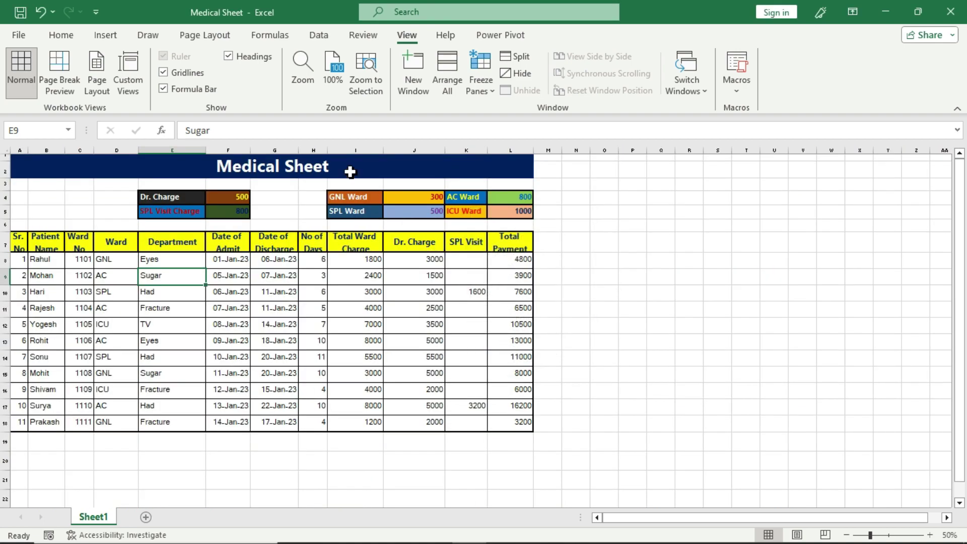
- Reduce the worksheet's magnification to 25% and bring it back to 100%
{"action": "left_click", "coordinate": [485, 305]}
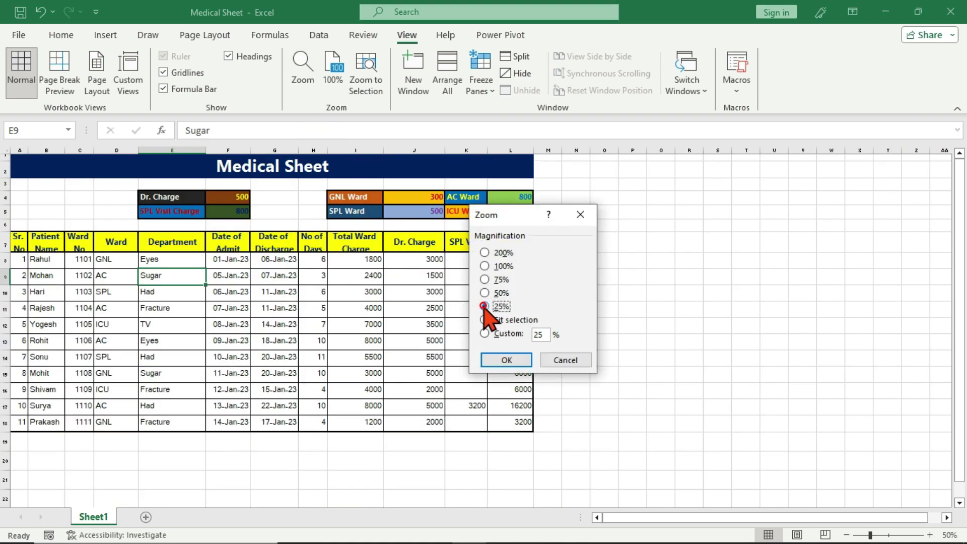
{"action": "left_click", "coordinate": [499, 357]}
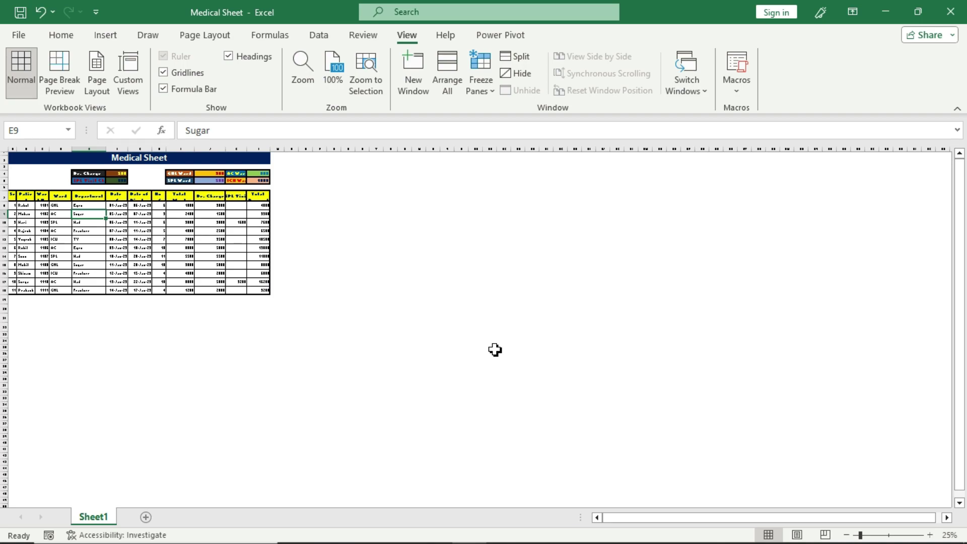
{"action": "left_click", "coordinate": [309, 79]}
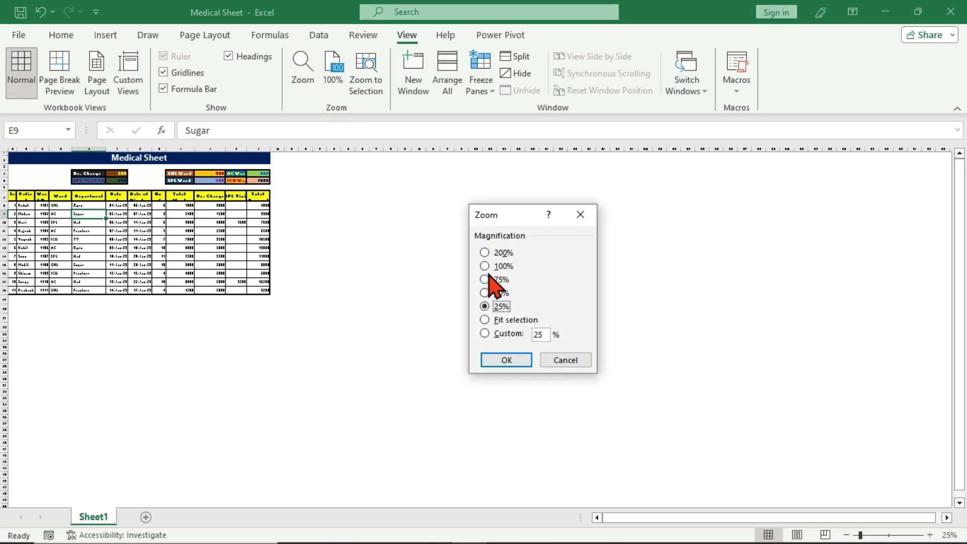
{"action": "left_click", "coordinate": [516, 358]}
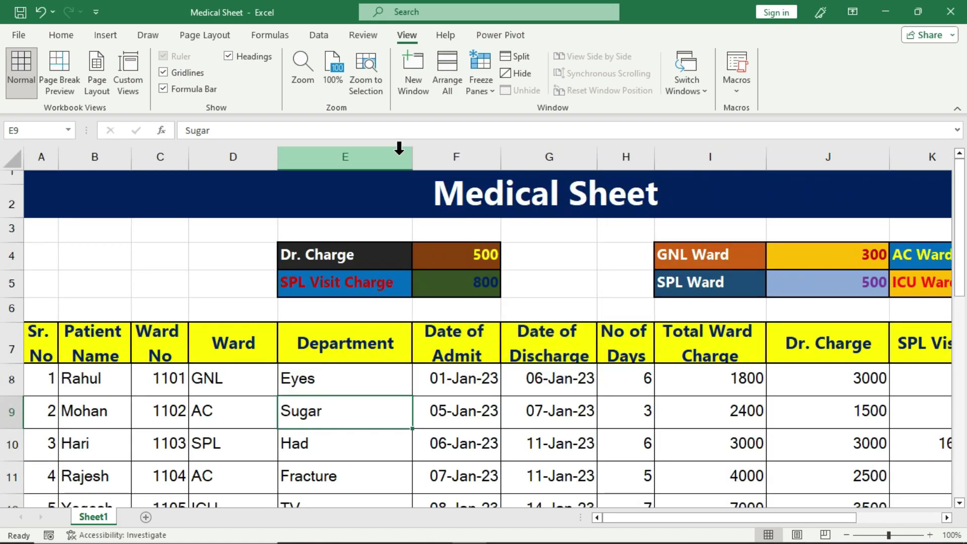
- Apply a custom zoom magnification of 60% to the worksheet
{"action": "left_click", "coordinate": [305, 76]}
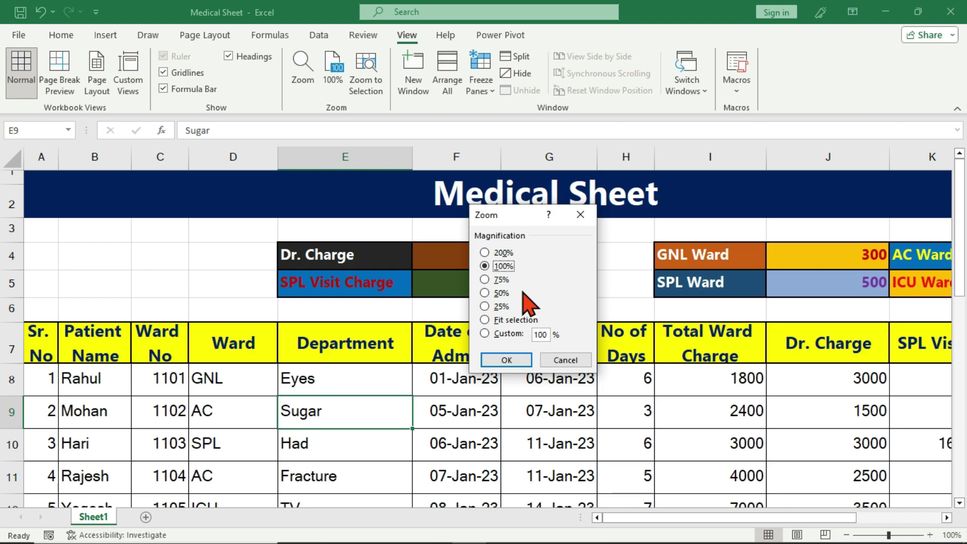
{"action": "left_click", "coordinate": [493, 337]}
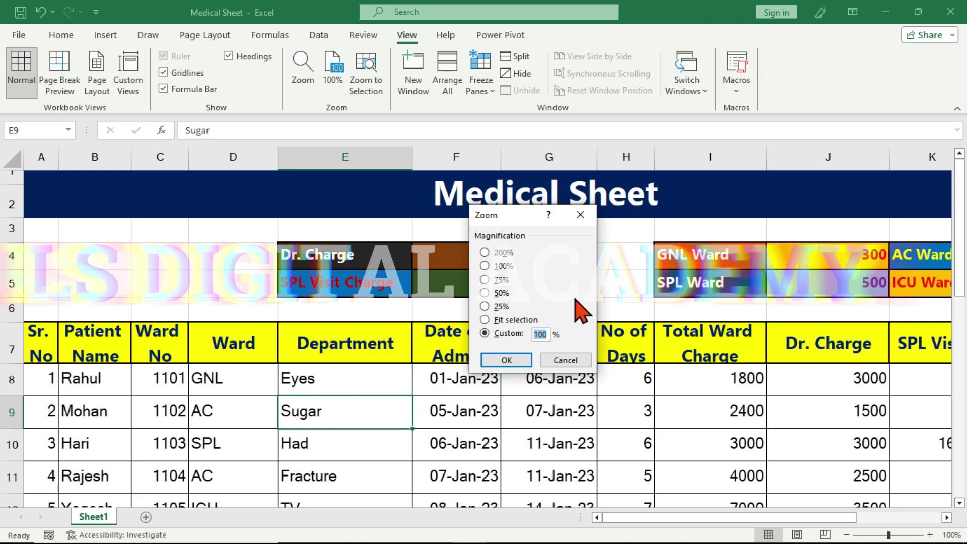
{"action": "type", "text": "60"}
{"action": "left_click", "coordinate": [506, 361]}
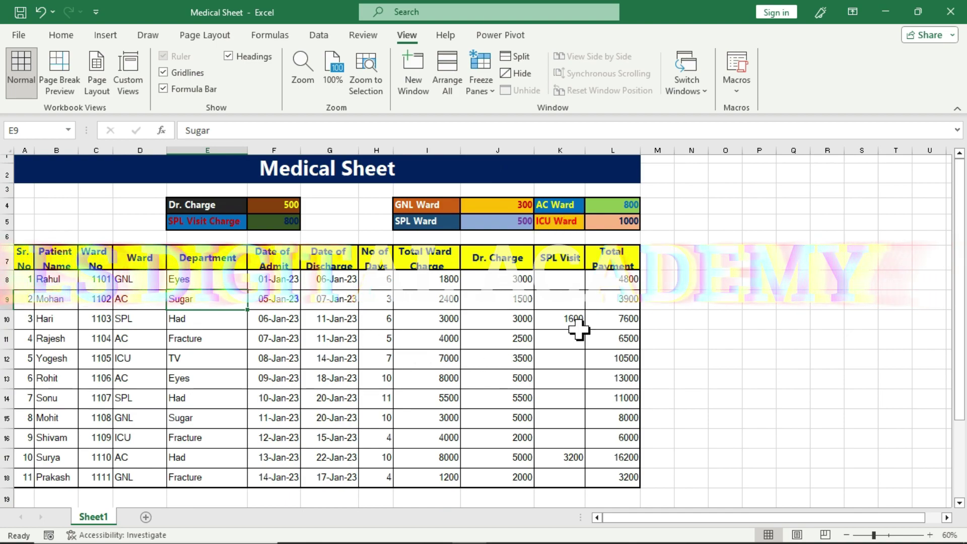
- Change the worksheet's custom zoom magnification to 85%
{"action": "left_click", "coordinate": [304, 69]}
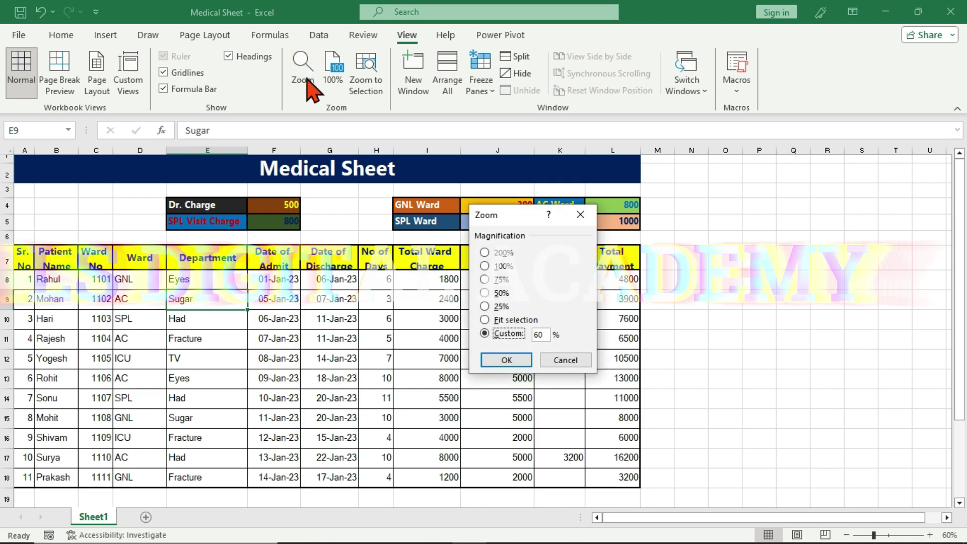
{"action": "left_click_drag", "start_coordinate": [544, 335], "coordinate": [520, 331]}
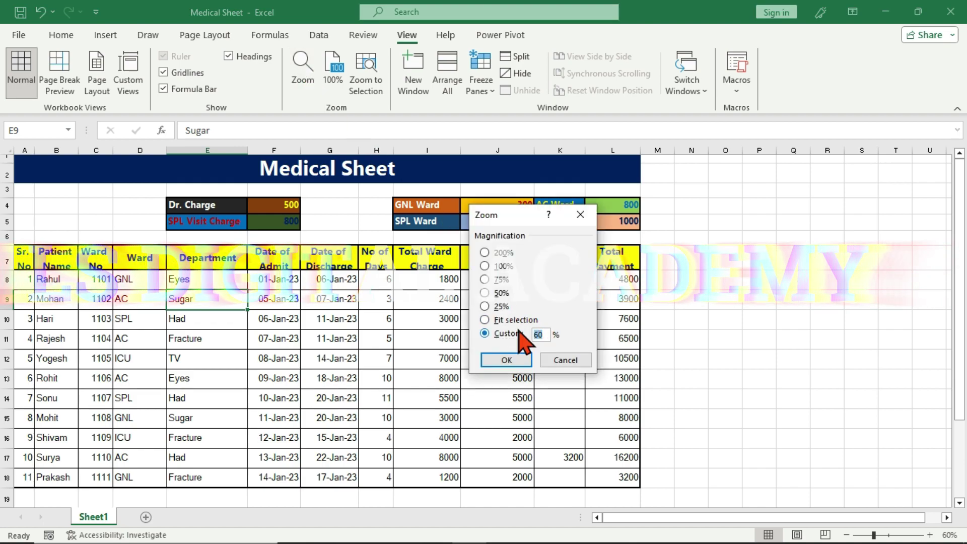
{"action": "key", "text": "BackSpace"}
{"action": "type", "text": "85"}
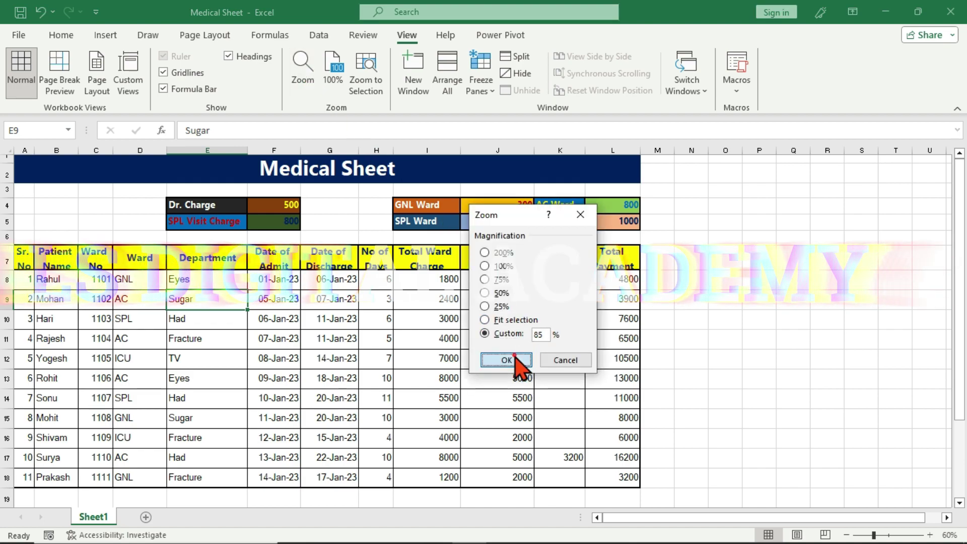
{"action": "left_click", "coordinate": [517, 361]}
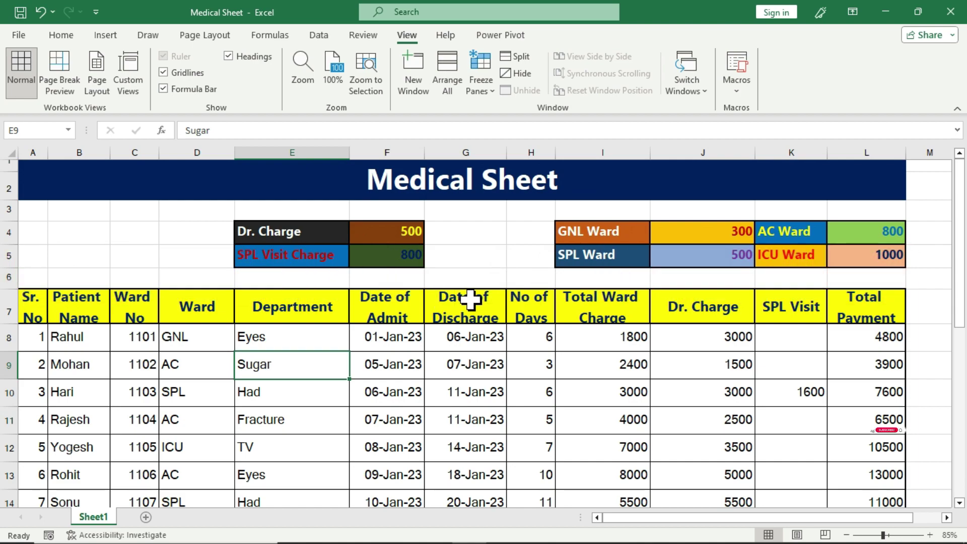
- Select the range F8:H14, apply the Fit selection magnification to it and look over the enlarged cells
{"action": "left_click", "coordinate": [303, 70]}
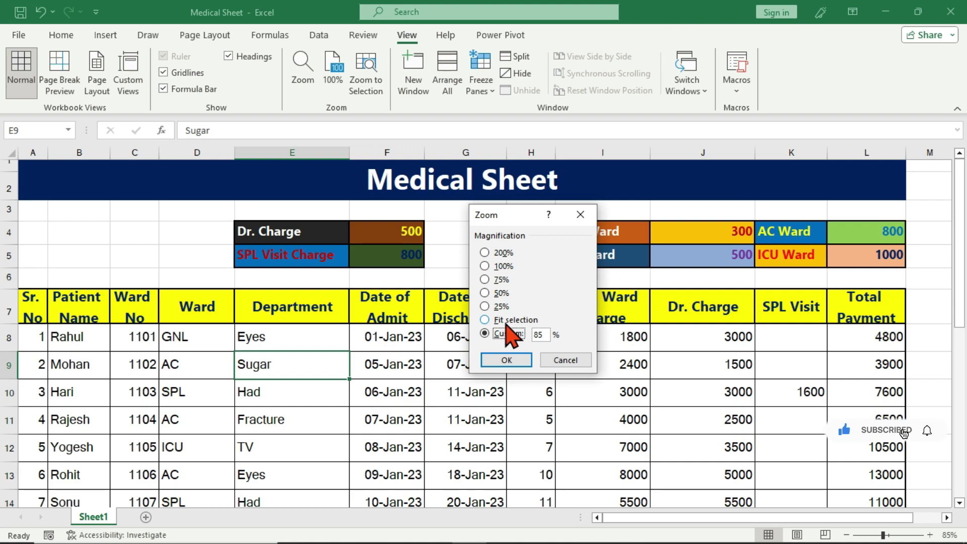
{"action": "left_click", "coordinate": [565, 360]}
{"action": "scroll", "coordinate": [434, 328], "scroll_direction": "down", "scroll_amount": 1}
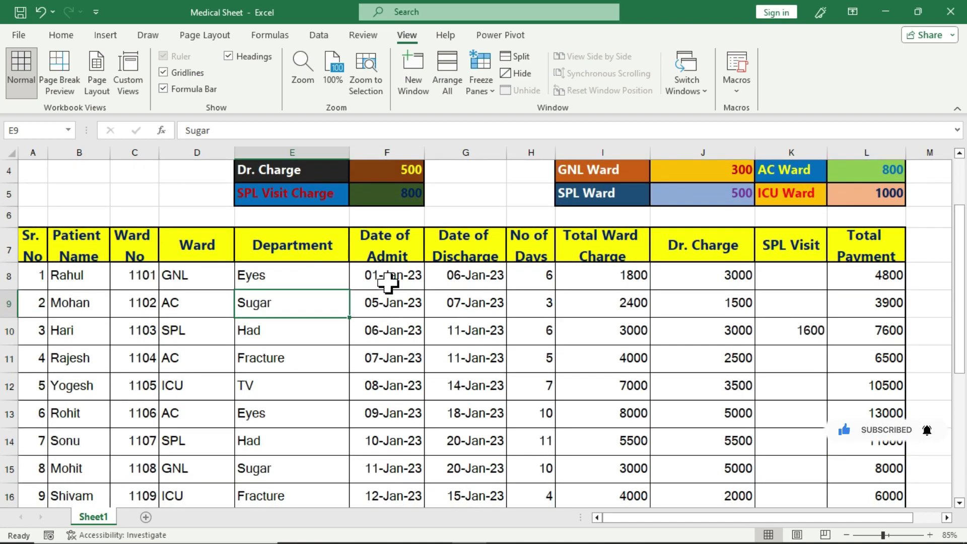
{"action": "left_click_drag", "start_coordinate": [392, 273], "coordinate": [523, 432]}
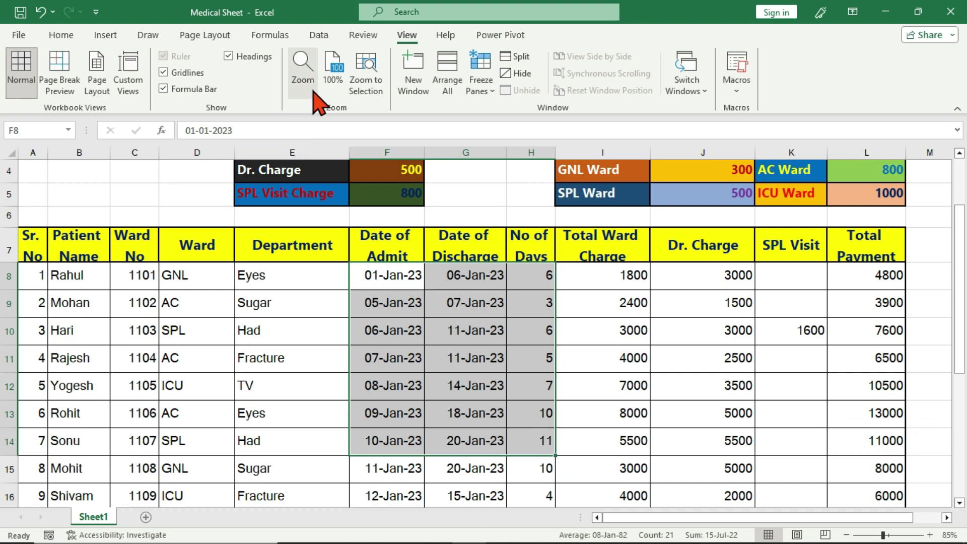
{"action": "left_click", "coordinate": [313, 73]}
{"action": "left_click", "coordinate": [489, 320]}
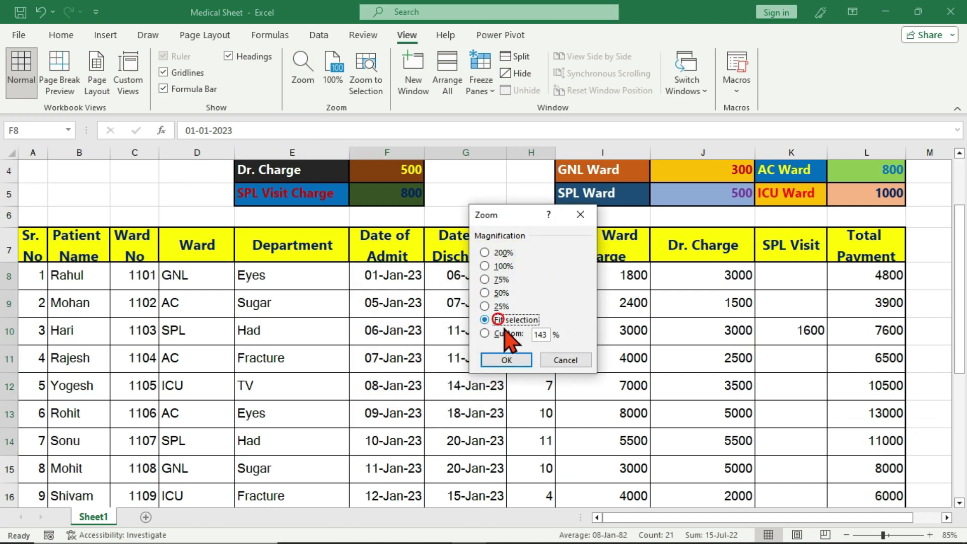
{"action": "left_click", "coordinate": [508, 360]}
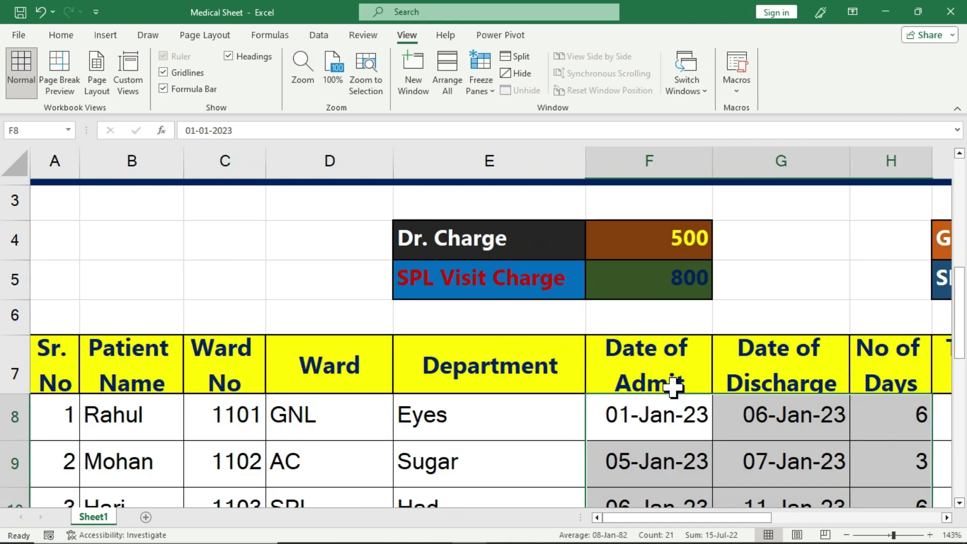
{"action": "scroll", "coordinate": [783, 426], "scroll_direction": "down", "scroll_amount": 3}
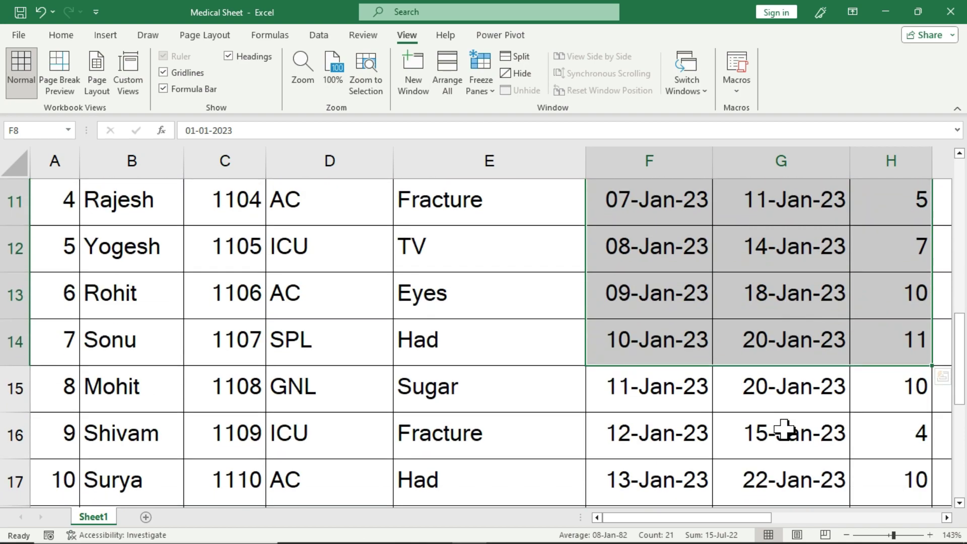
{"action": "scroll", "coordinate": [784, 426], "scroll_direction": "up", "scroll_amount": 1}
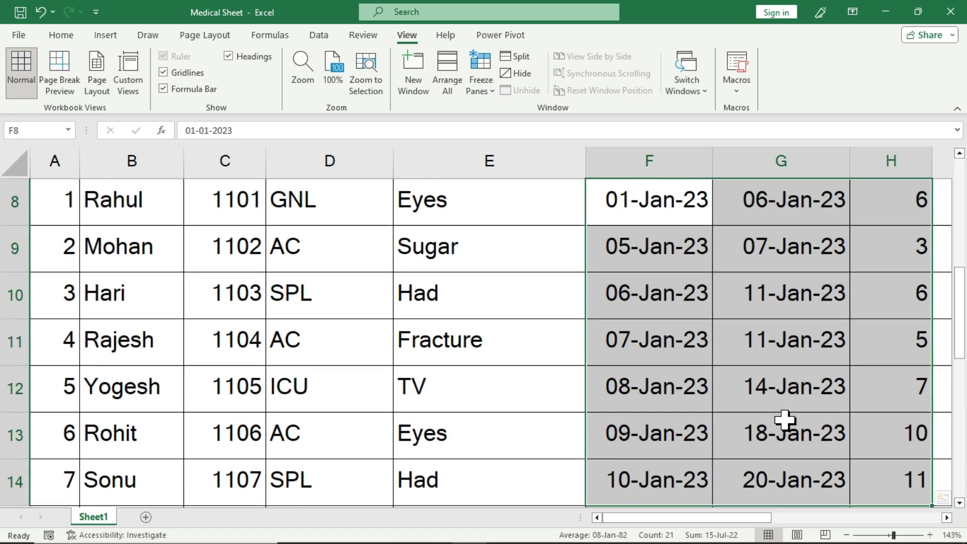
{"action": "scroll", "coordinate": [785, 420], "scroll_direction": "up", "scroll_amount": 2}
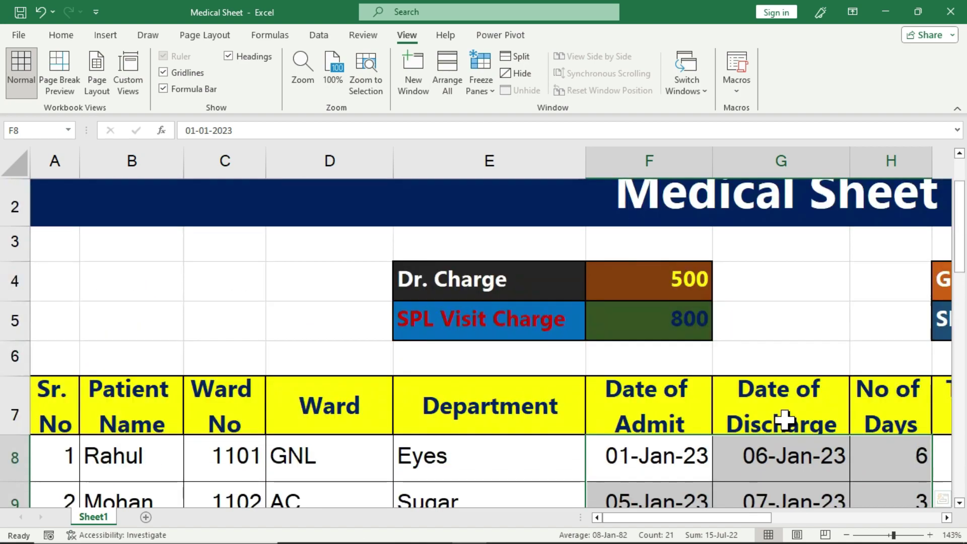
- Set the worksheet's magnification back to 100% and clear the range selection by selecting cell F10
{"action": "left_click", "coordinate": [305, 88]}
{"action": "left_click", "coordinate": [485, 266]}
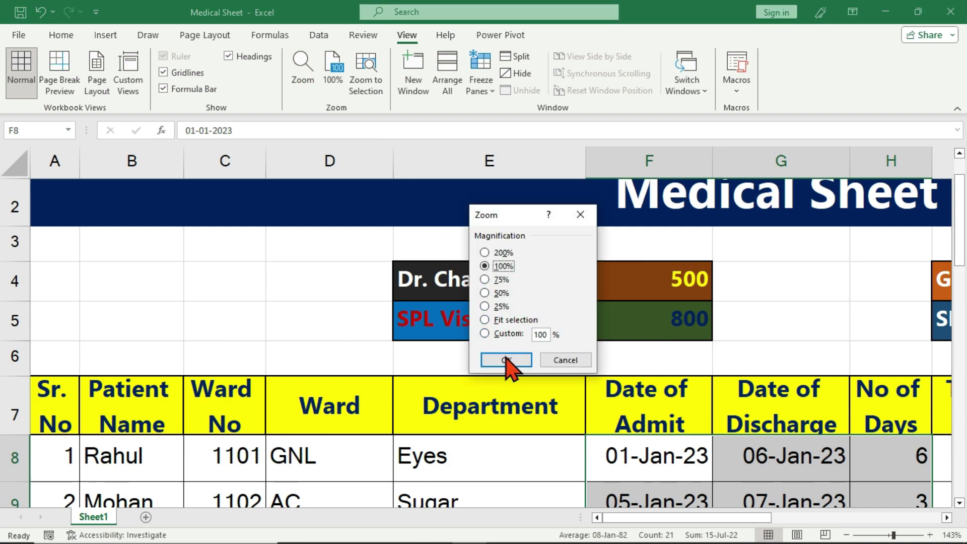
{"action": "left_click", "coordinate": [507, 360]}
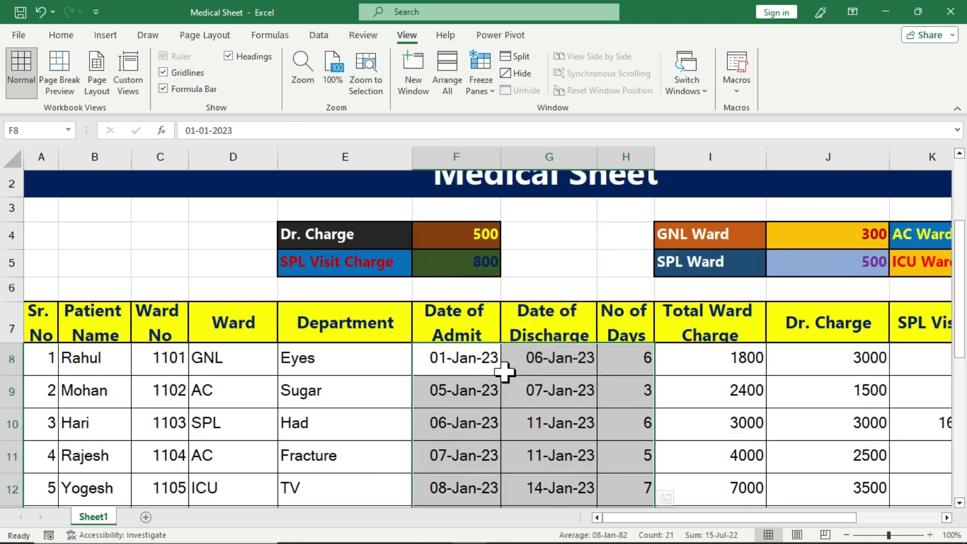
{"action": "left_click", "coordinate": [479, 418]}
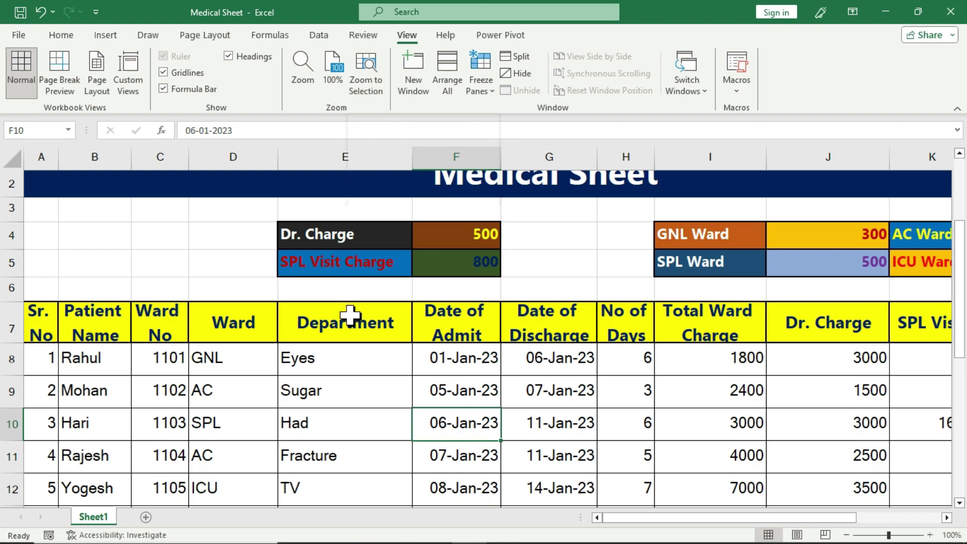
- Select the range E12:G18, zoom the worksheet to that selection and look over the enlarged cells
{"action": "scroll", "coordinate": [347, 317], "scroll_direction": "down", "scroll_amount": 4}
{"action": "scroll", "coordinate": [351, 317], "scroll_direction": "up", "scroll_amount": 1}
{"action": "scroll", "coordinate": [350, 316], "scroll_direction": "up", "scroll_amount": 1}
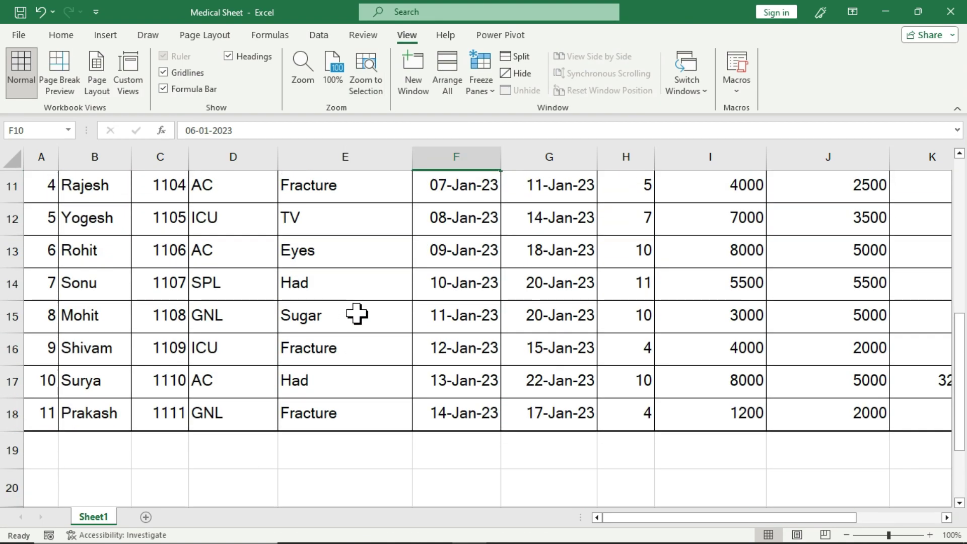
{"action": "left_click_drag", "start_coordinate": [321, 222], "coordinate": [537, 402]}
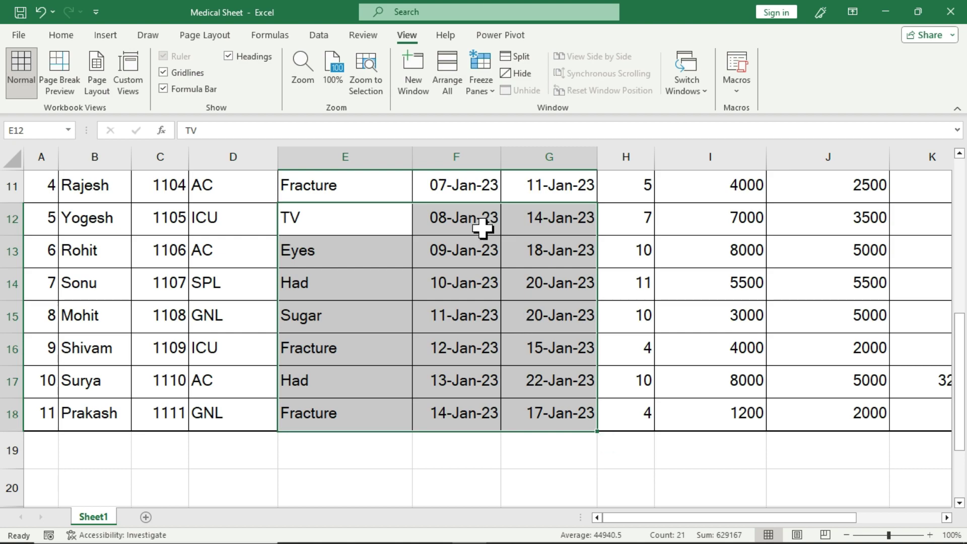
{"action": "left_click", "coordinate": [367, 84]}
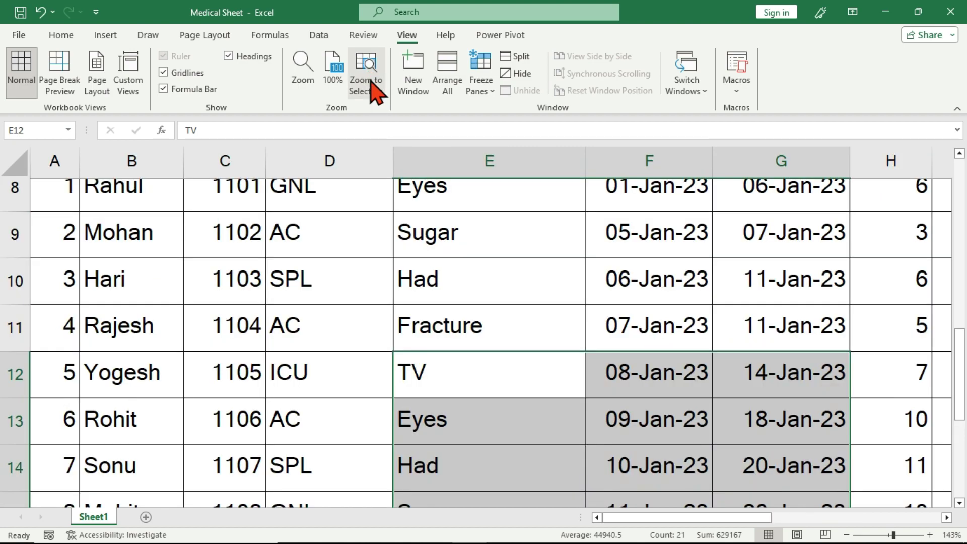
{"action": "scroll", "coordinate": [756, 398], "scroll_direction": "down", "scroll_amount": 2}
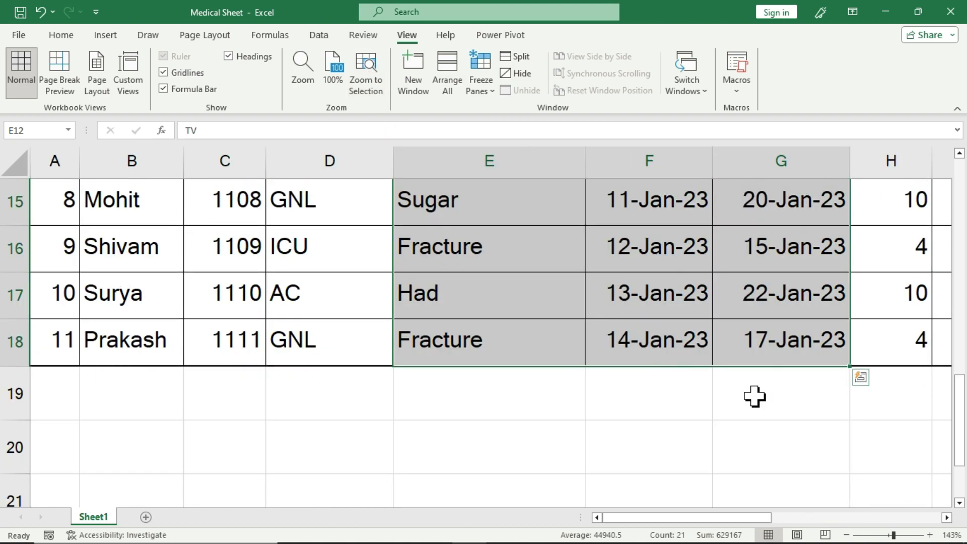
{"action": "scroll", "coordinate": [710, 328], "scroll_direction": "up", "scroll_amount": 1}
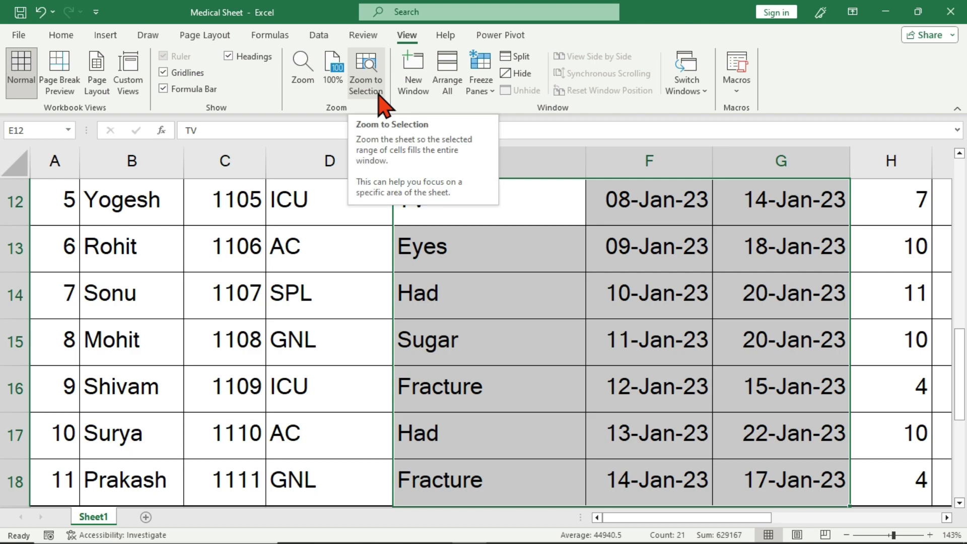
- Return the worksheet to 100% magnification and clear the range selection by selecting cell E8
{"action": "left_click", "coordinate": [333, 81]}
{"action": "scroll", "coordinate": [403, 312], "scroll_direction": "up", "scroll_amount": 4}
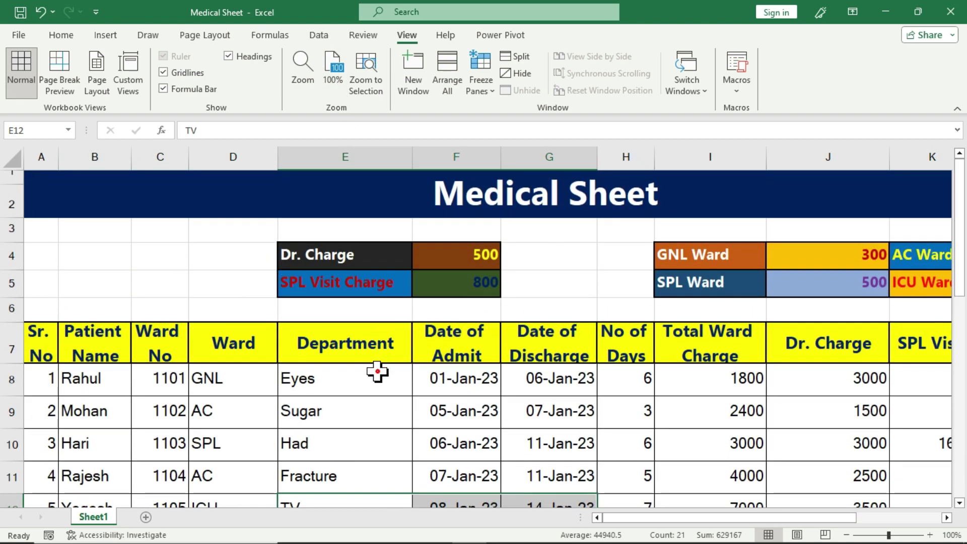
{"action": "left_click", "coordinate": [379, 373]}
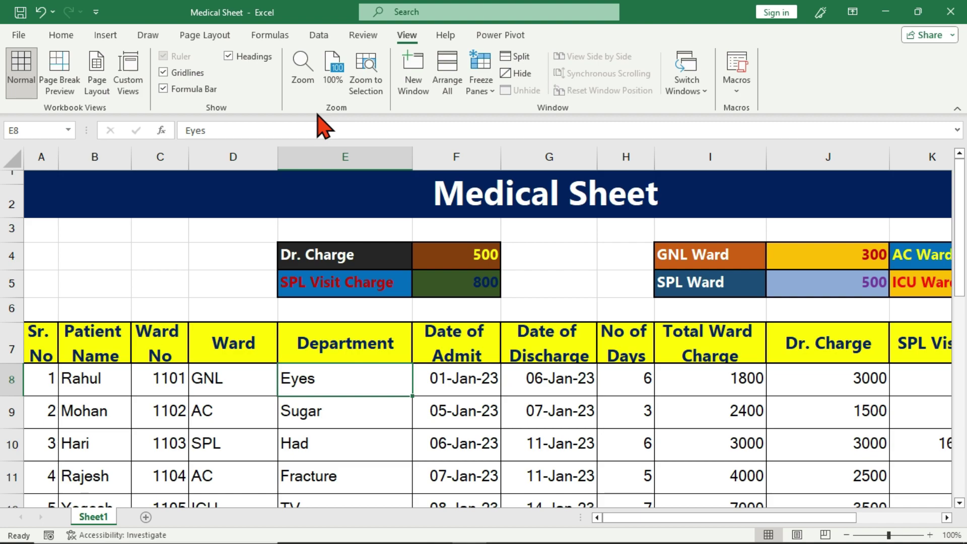
- Apply a custom zoom magnification of 10% to the worksheet
{"action": "left_click", "coordinate": [308, 78]}
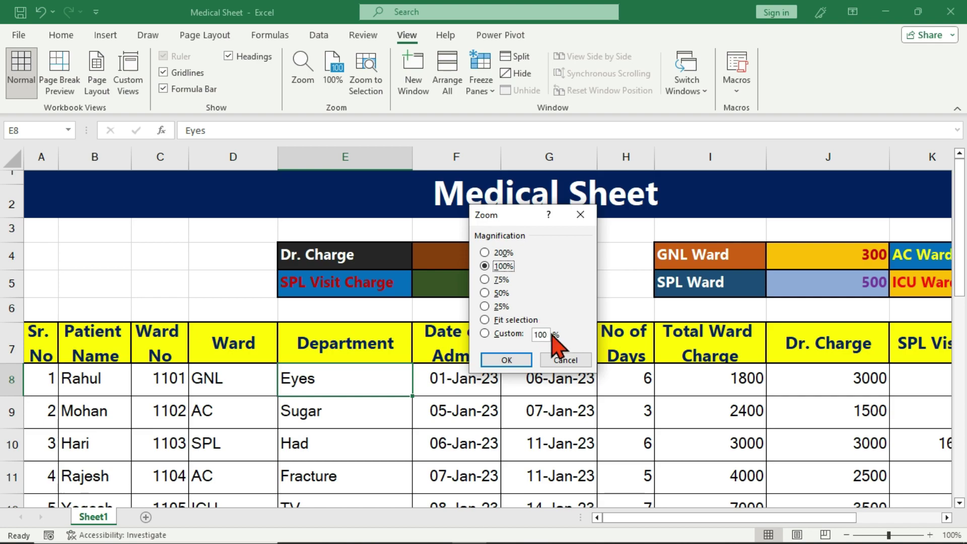
{"action": "double_click", "coordinate": [548, 334]}
{"action": "type", "text": "10"}
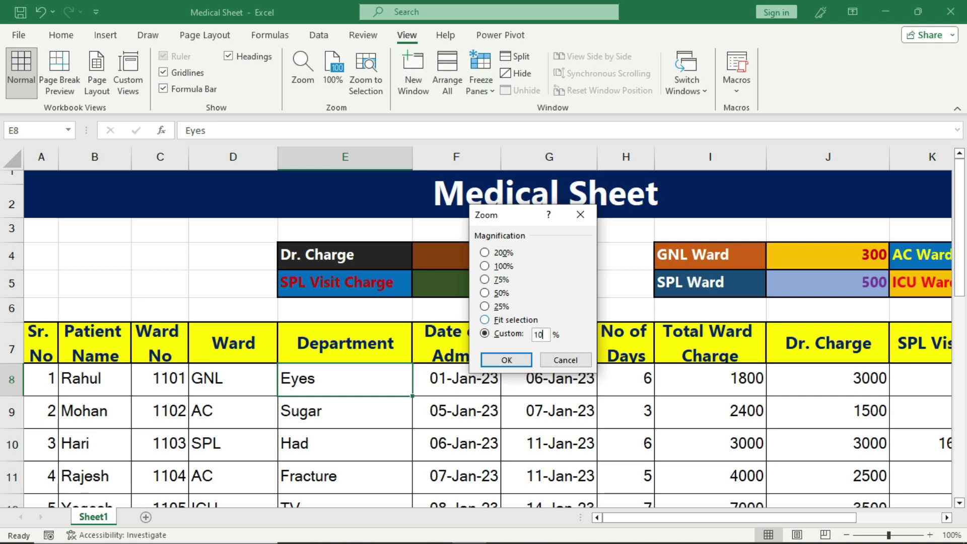
{"action": "left_click", "coordinate": [518, 360]}
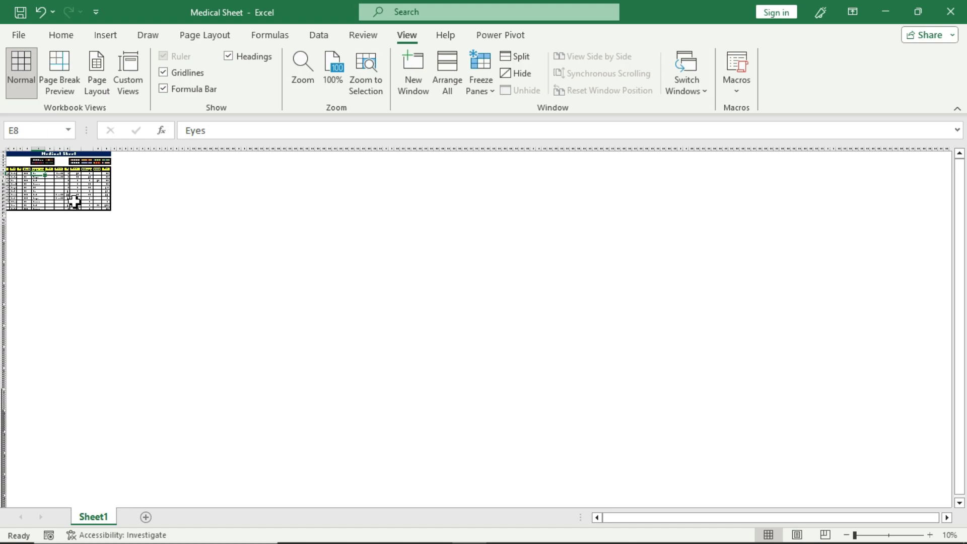
- Try to apply a custom zoom magnification of 9%, then cancel the zoom change
{"action": "left_click", "coordinate": [305, 89]}
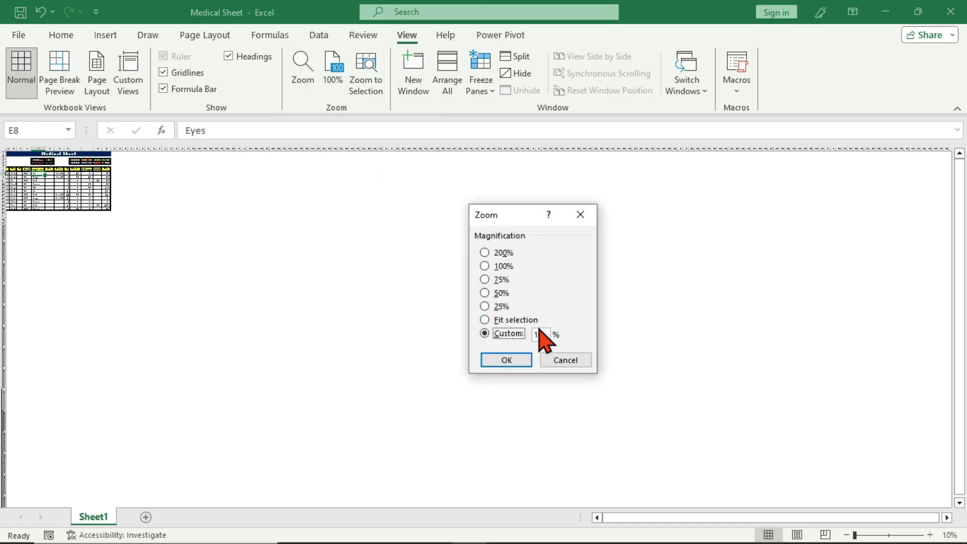
{"action": "left_click_drag", "start_coordinate": [547, 333], "coordinate": [530, 334]}
{"action": "type", "text": "9"}
{"action": "left_click", "coordinate": [521, 360]}
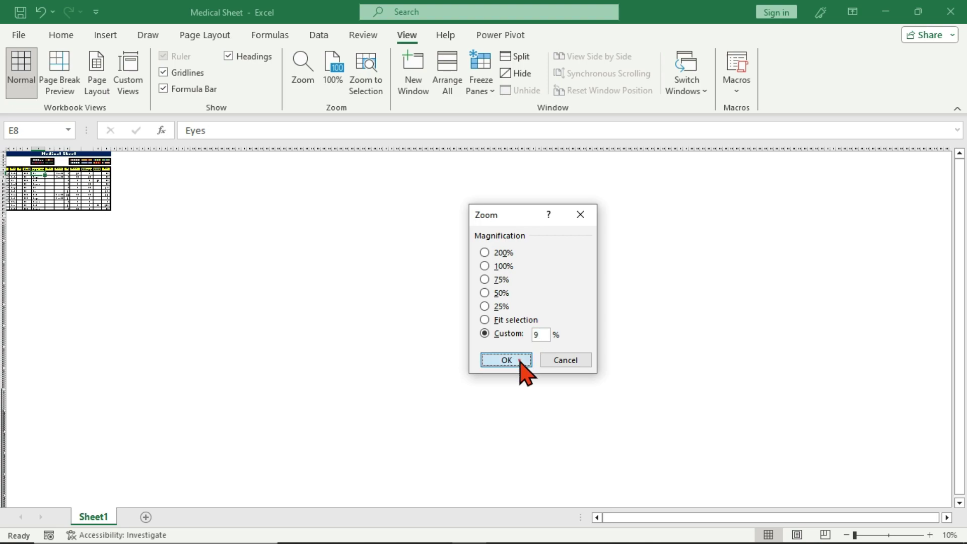
{"action": "left_click", "coordinate": [491, 318]}
{"action": "left_click", "coordinate": [580, 355]}
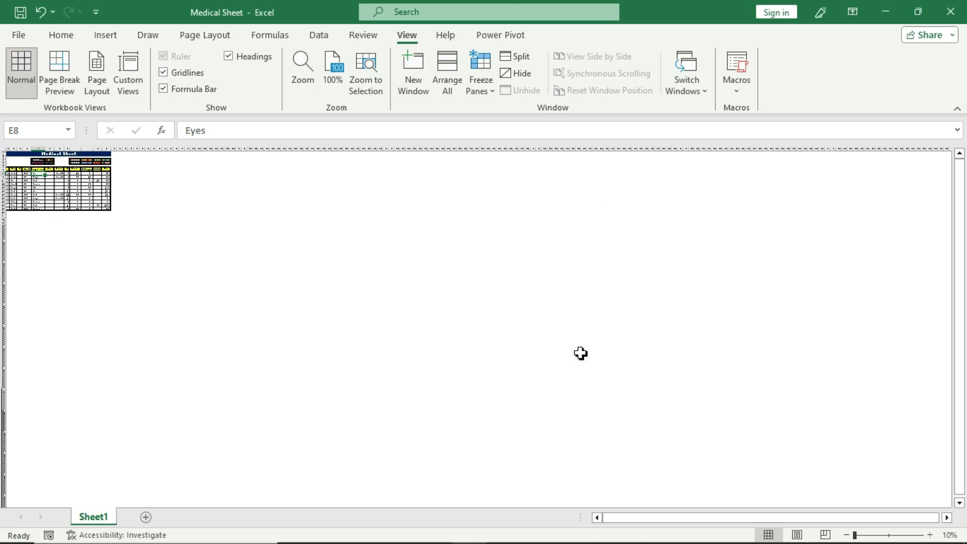
- Apply a custom zoom magnification of 400% to the worksheet and look over the enlarged cells
{"action": "left_click", "coordinate": [308, 81]}
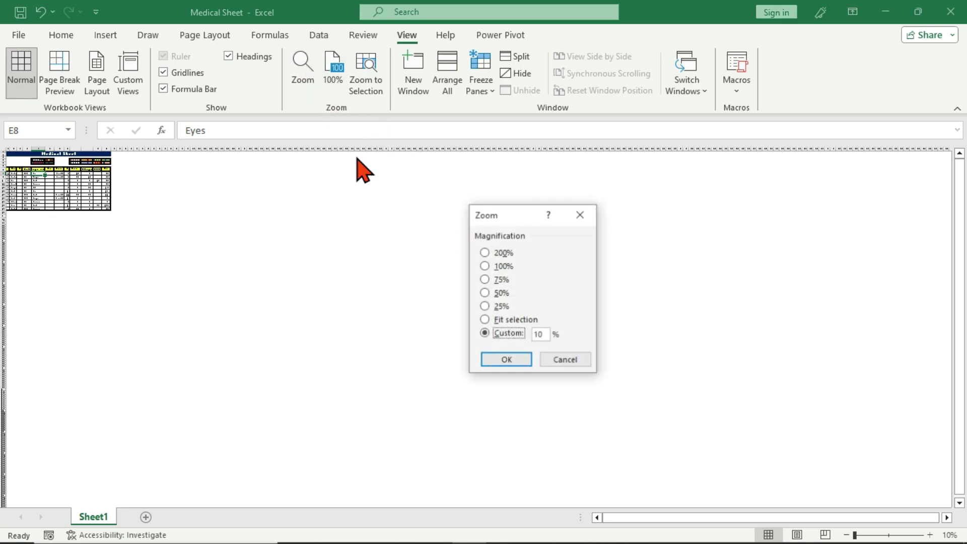
{"action": "double_click", "coordinate": [538, 335]}
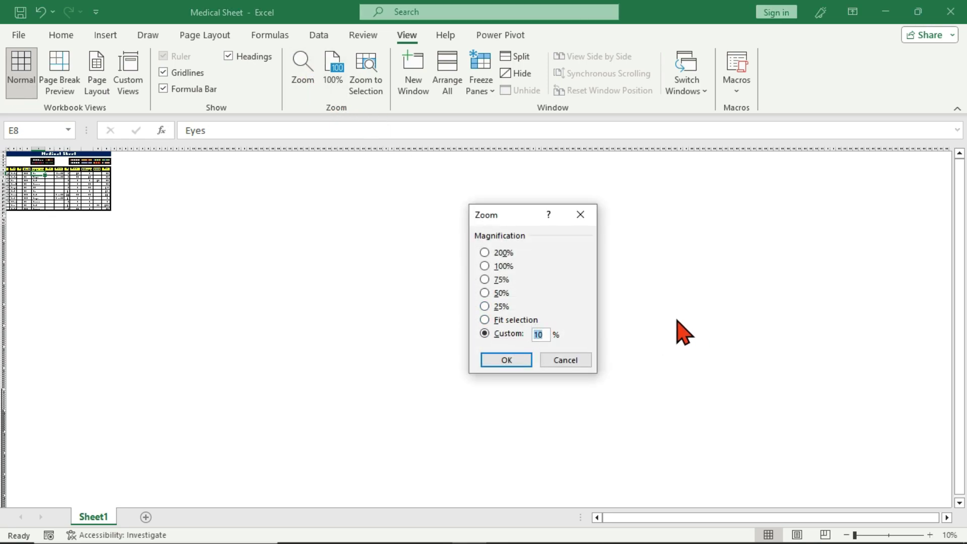
{"action": "left_click", "coordinate": [519, 359]}
{"action": "scroll", "coordinate": [540, 365], "scroll_direction": "down", "scroll_amount": 3}
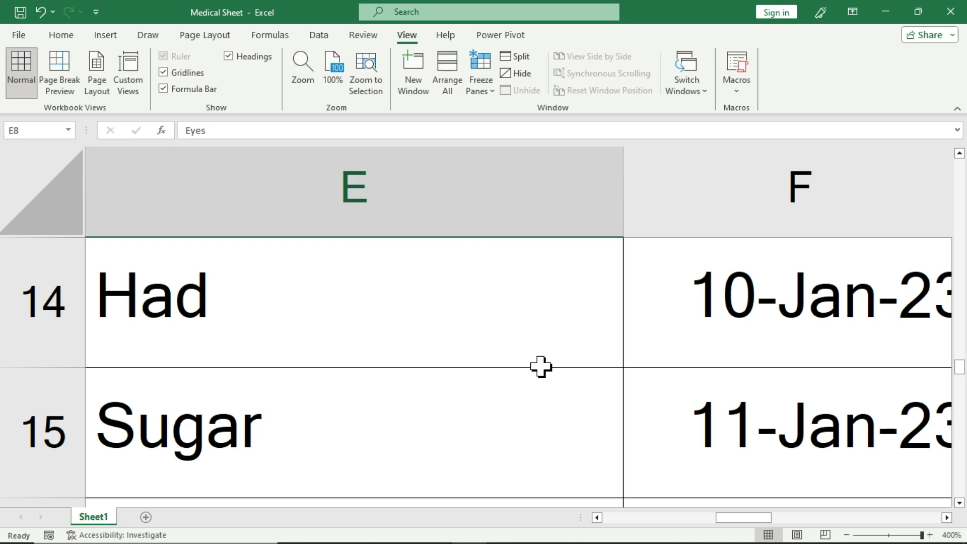
- Try to apply a custom zoom magnification of 401% to the worksheet
{"action": "left_click", "coordinate": [307, 76]}
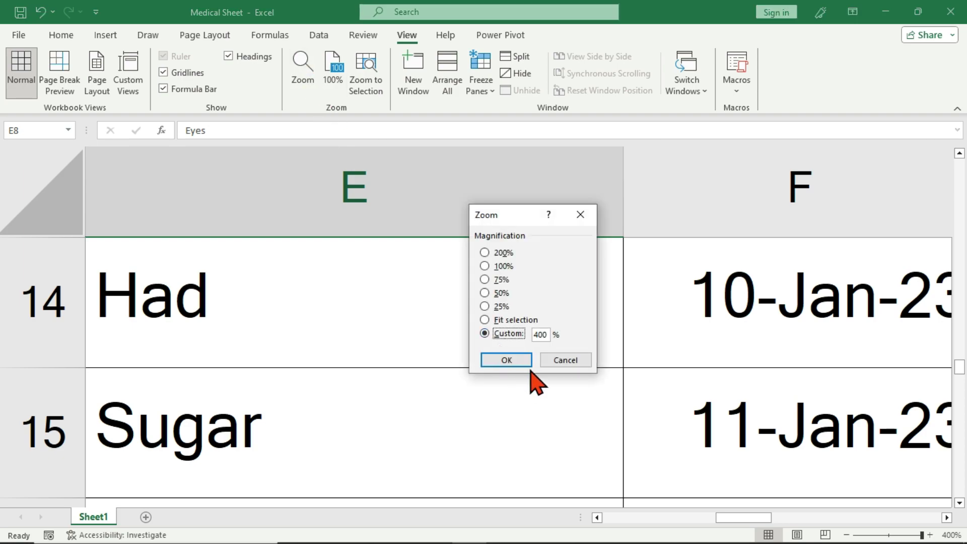
{"action": "left_click", "coordinate": [513, 334]}
{"action": "type", "text": "40"}
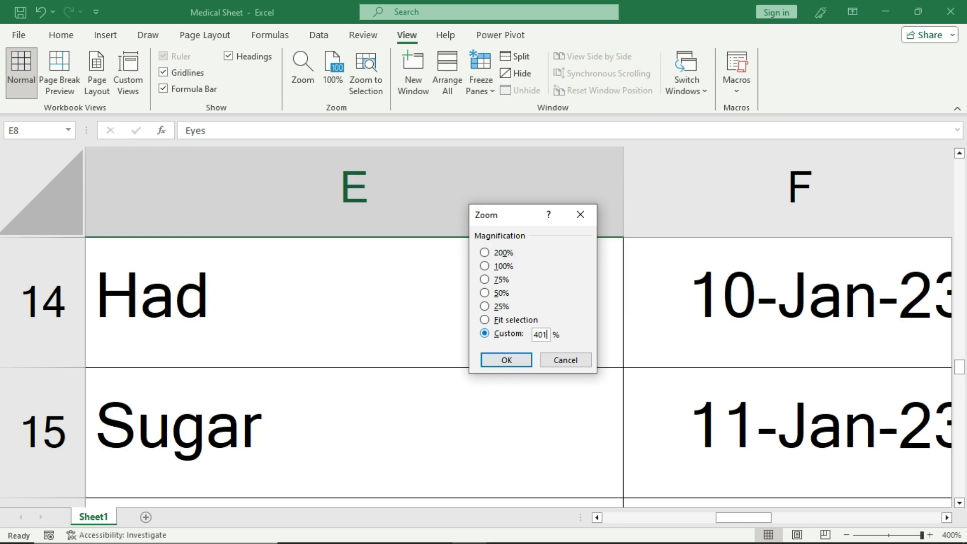
{"action": "left_click", "coordinate": [509, 360]}
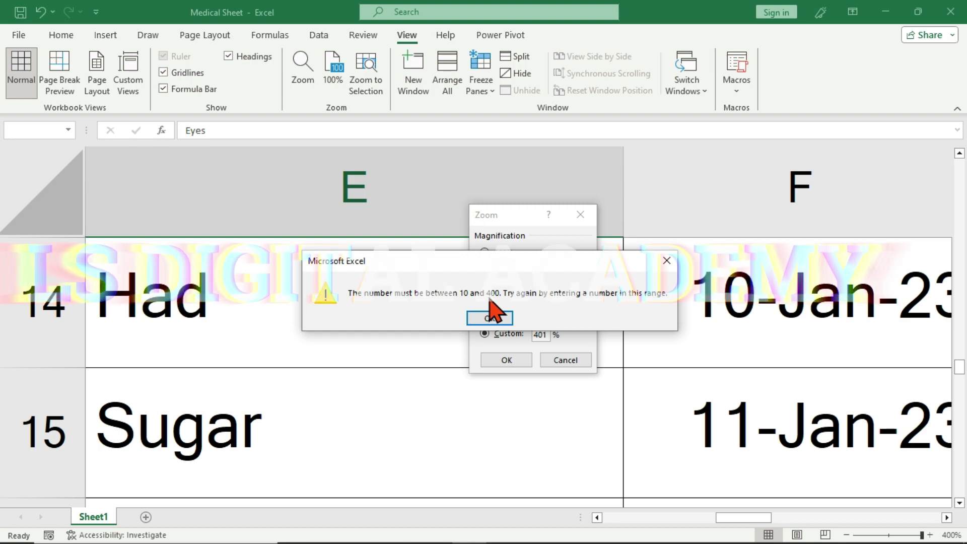
{"action": "left_click", "coordinate": [667, 261]}
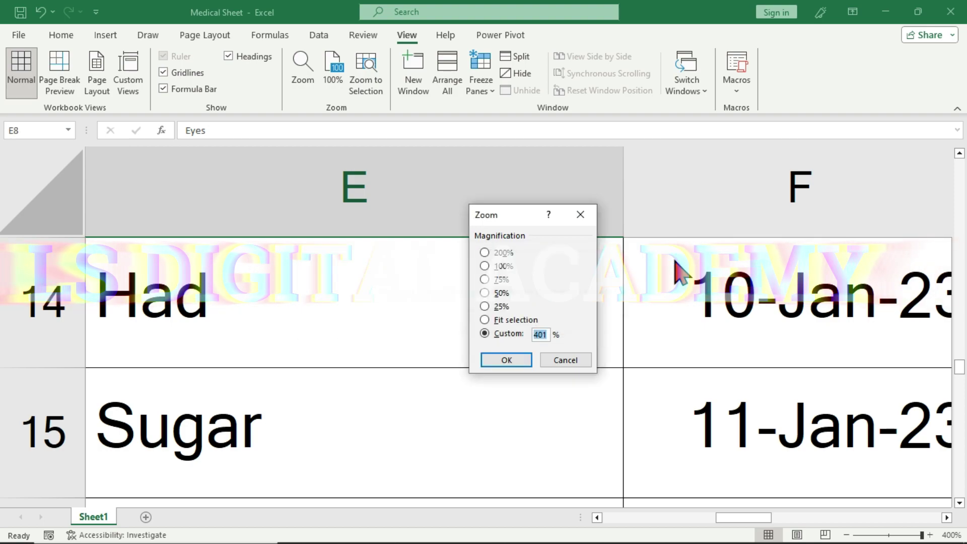
- Set the worksheet's magnification to the 100% preset and select cell H11 in the patient table
{"action": "left_click", "coordinate": [498, 267]}
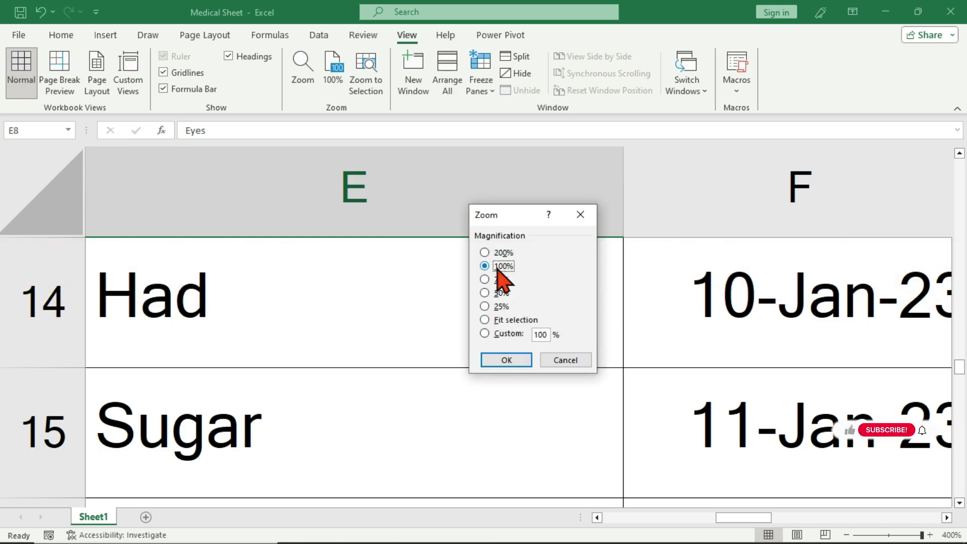
{"action": "left_click", "coordinate": [514, 358]}
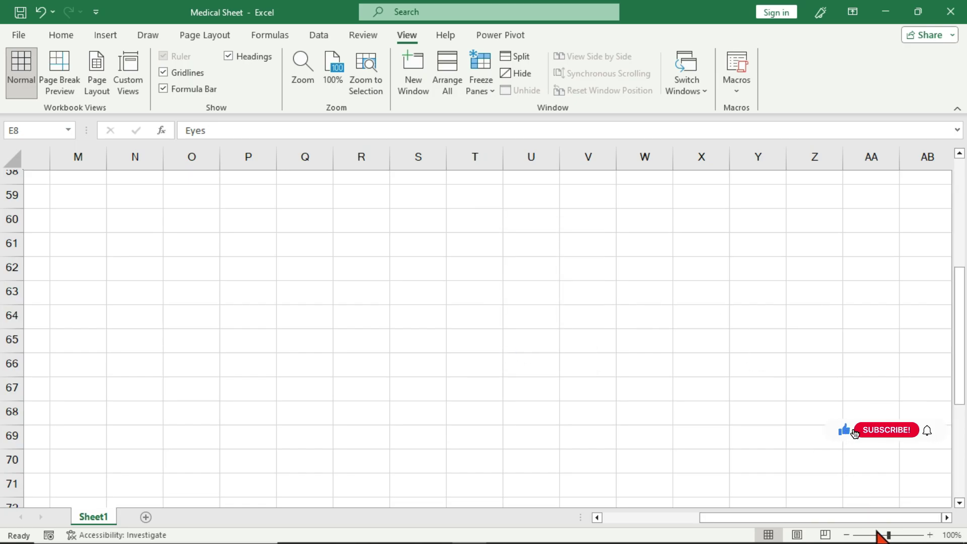
{"action": "mouse_move", "coordinate": [889, 535]}
{"action": "left_mouse_down"}
{"action": "mouse_move", "coordinate": [853, 535]}
{"action": "mouse_move", "coordinate": [936, 536]}
{"action": "mouse_move", "coordinate": [890, 537]}
{"action": "left_mouse_up"}
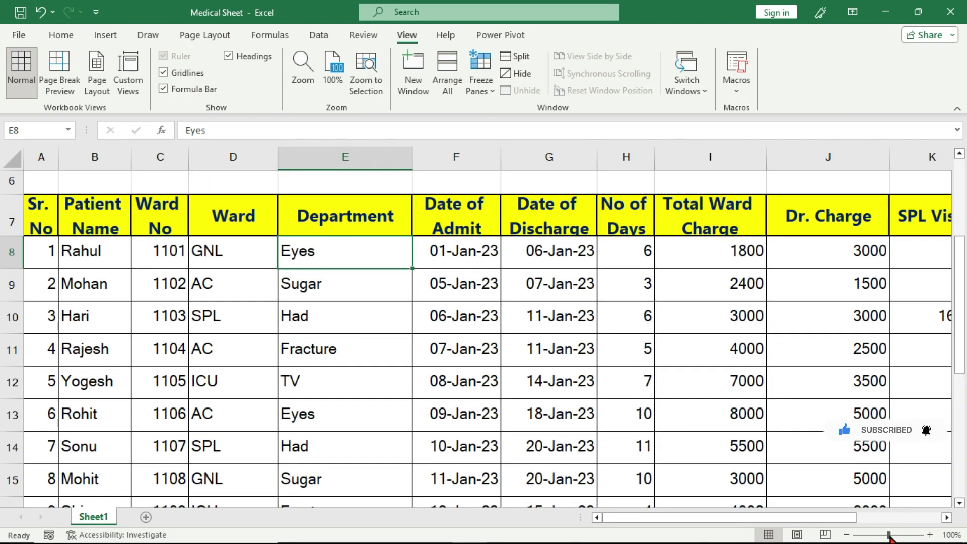
{"action": "left_click", "coordinate": [623, 347]}
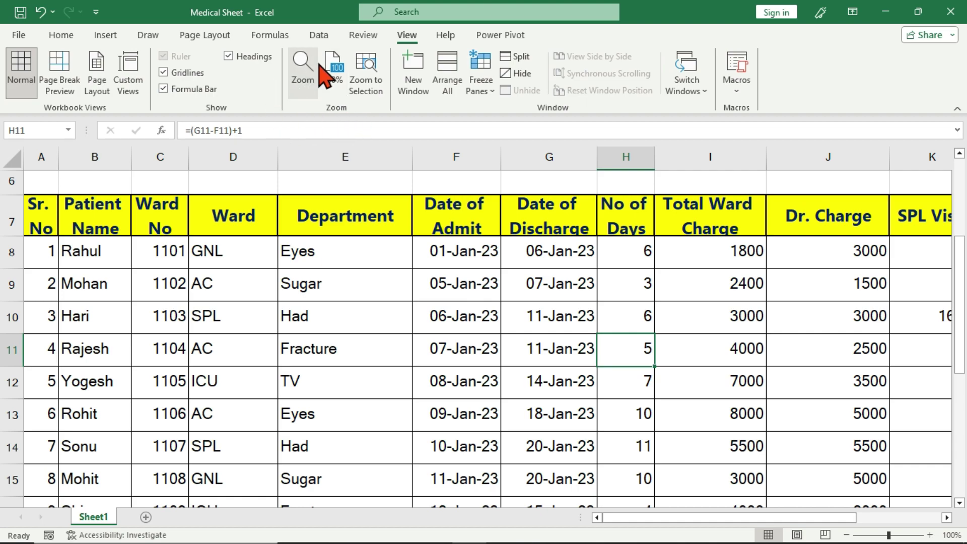